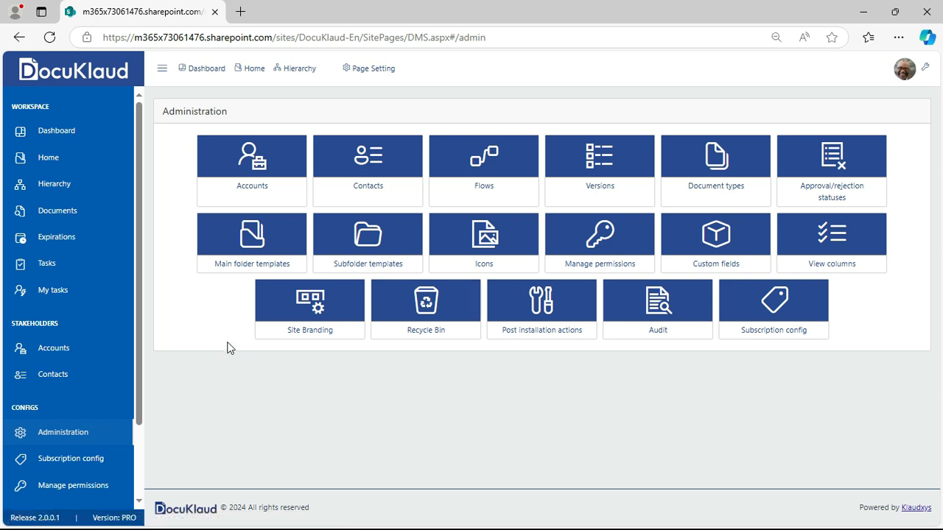
Create a new flow from the Flows list and title it 'Contract signing flow'
left_click(492, 195)
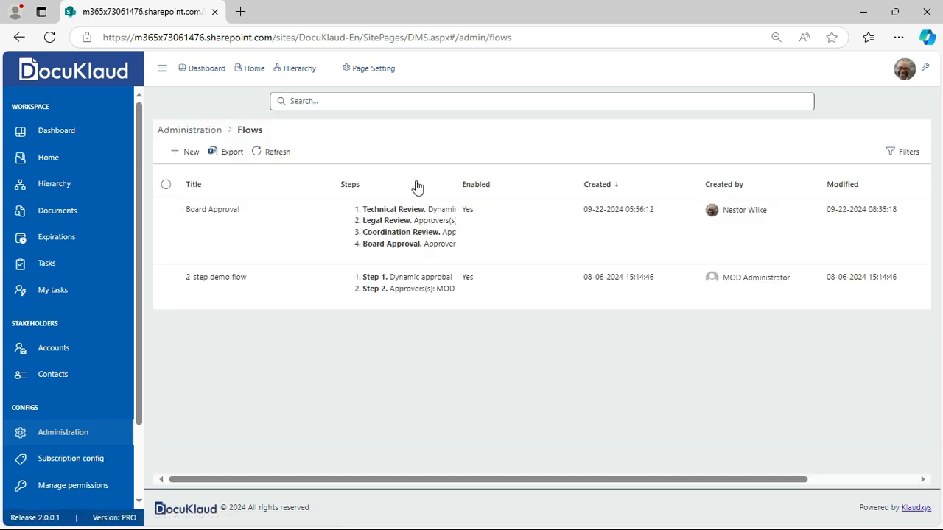
left_click(194, 160)
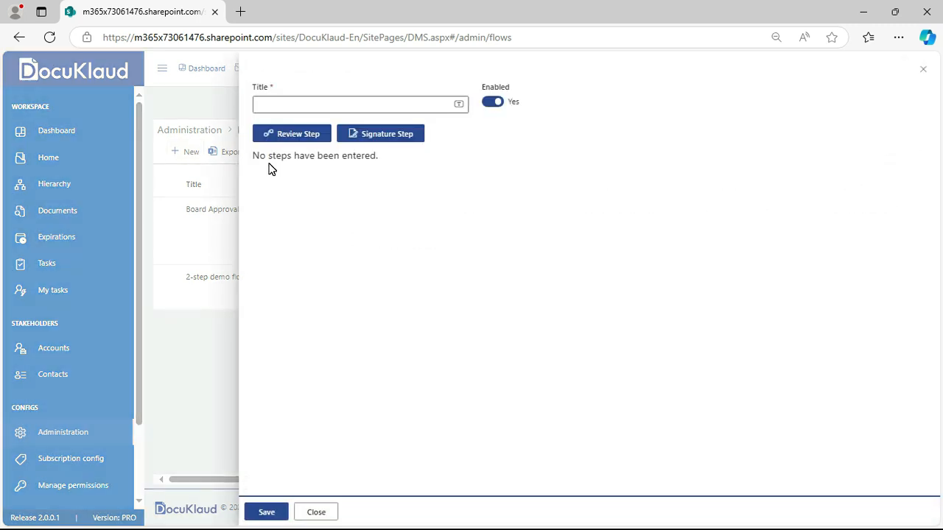
left_click(269, 105)
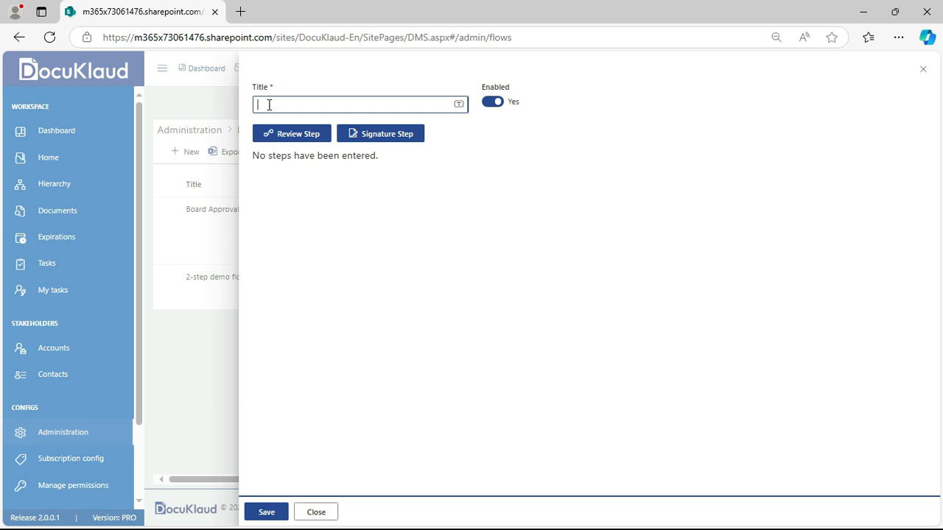
type("Contract signing flow")
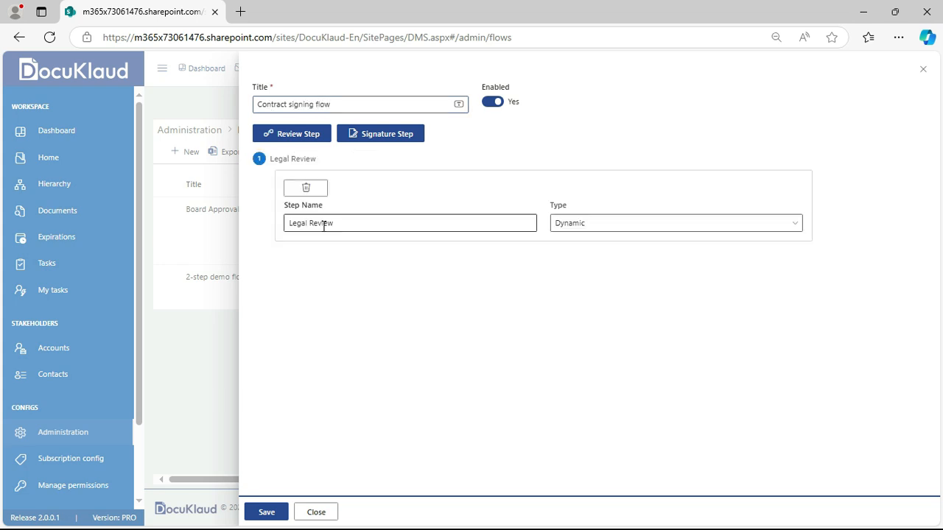
Change the Legal Review step's approver type from Dynamic to Predefined
left_click(622, 229)
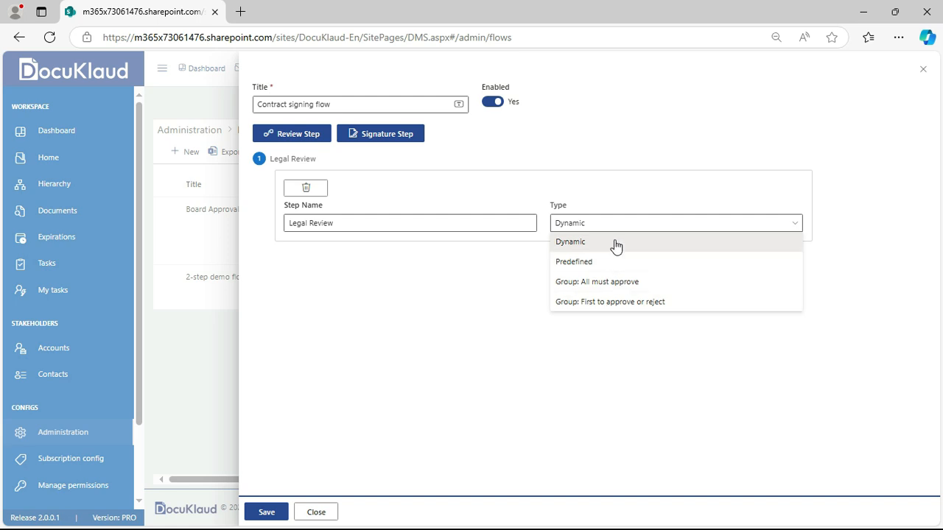
left_click(613, 197)
mouse_move(610, 203)
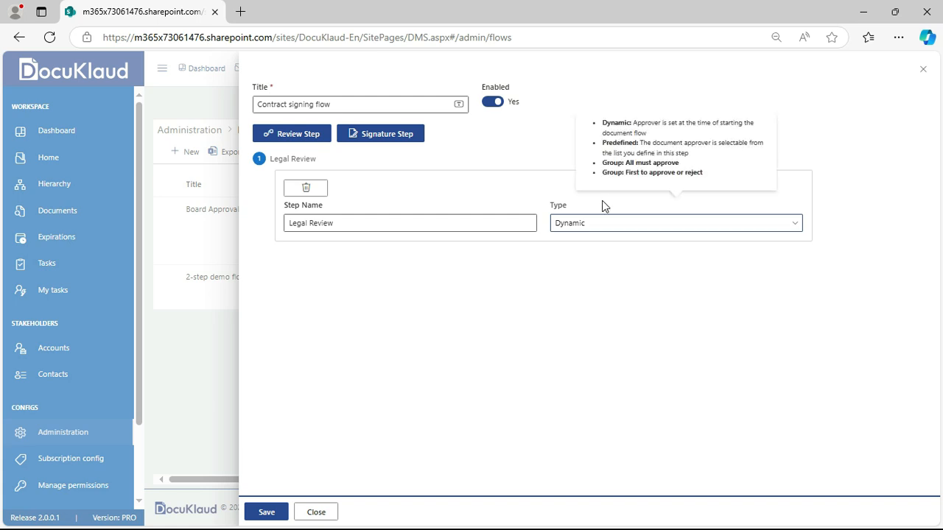
left_click(593, 229)
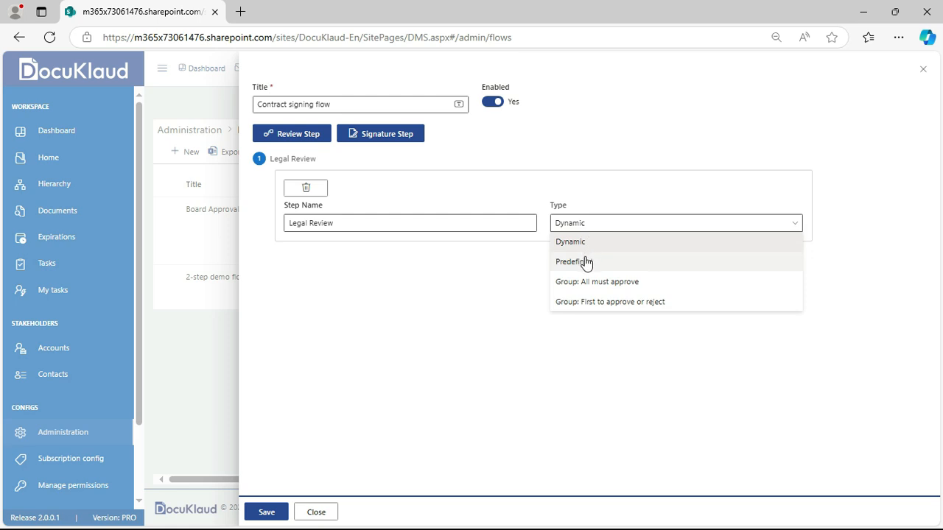
left_click(585, 261)
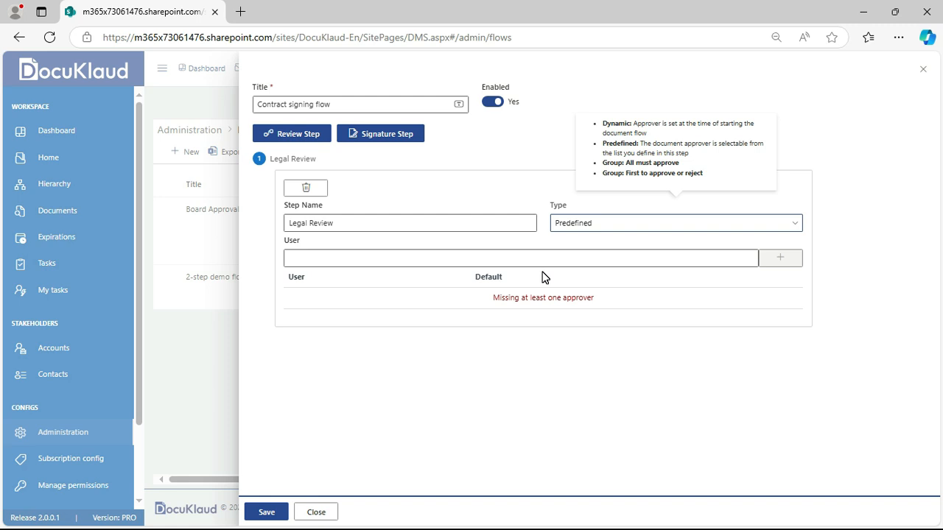
left_click(415, 261)
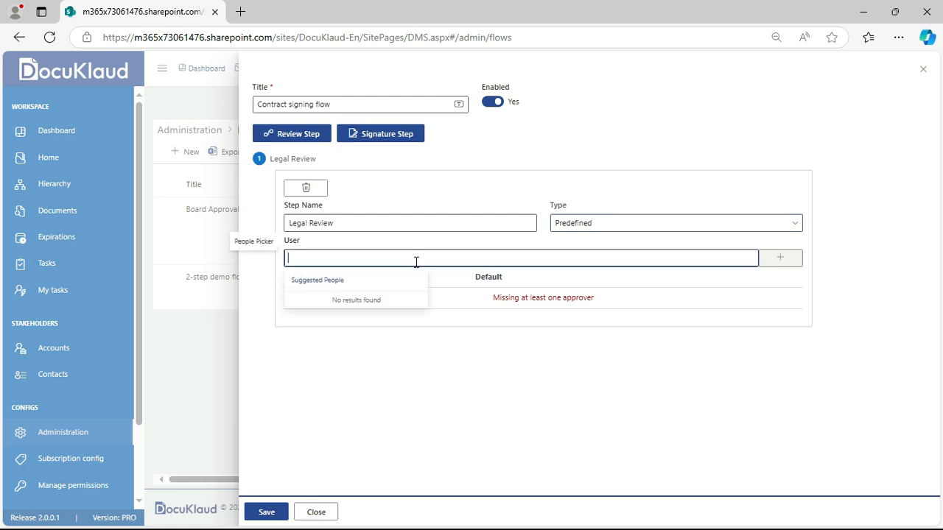
Search for and add two internal users as Legal Review approvers
type("alex")
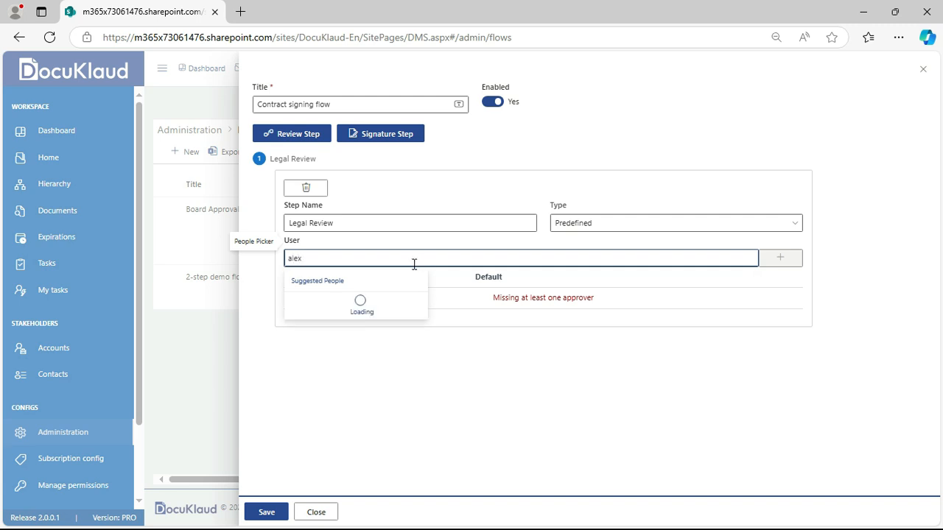
left_click(385, 297)
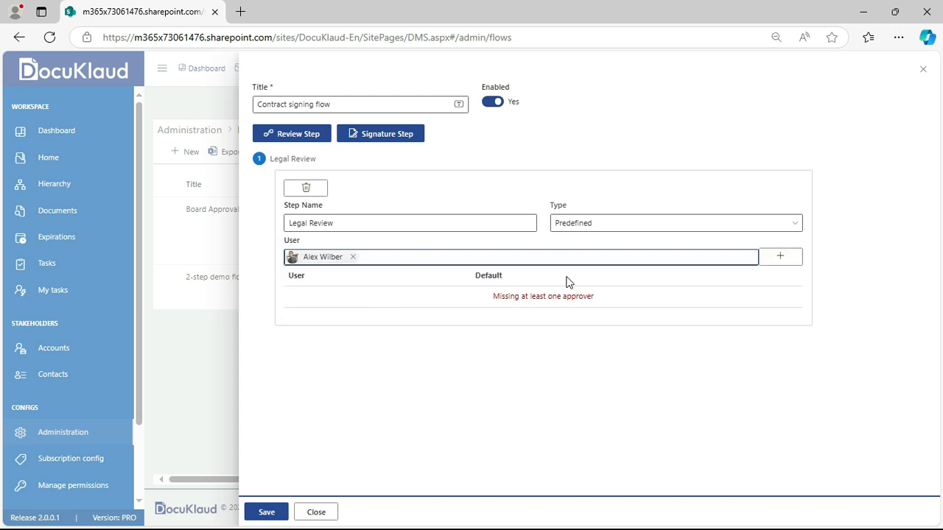
left_click(781, 260)
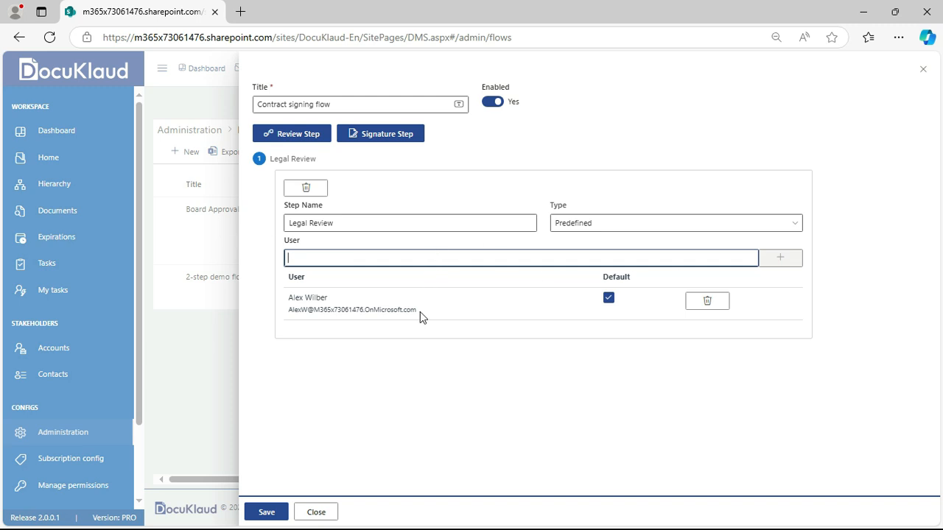
type("b")
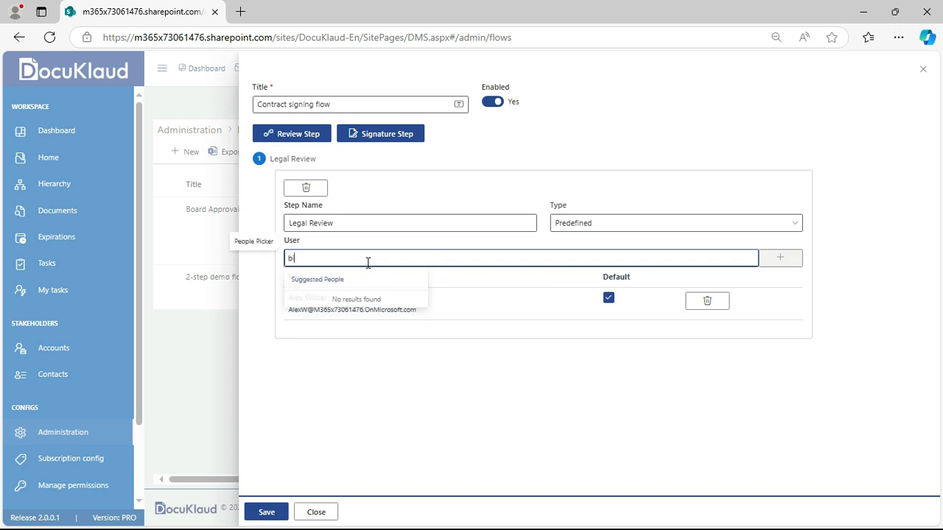
type("ianca Pisani")
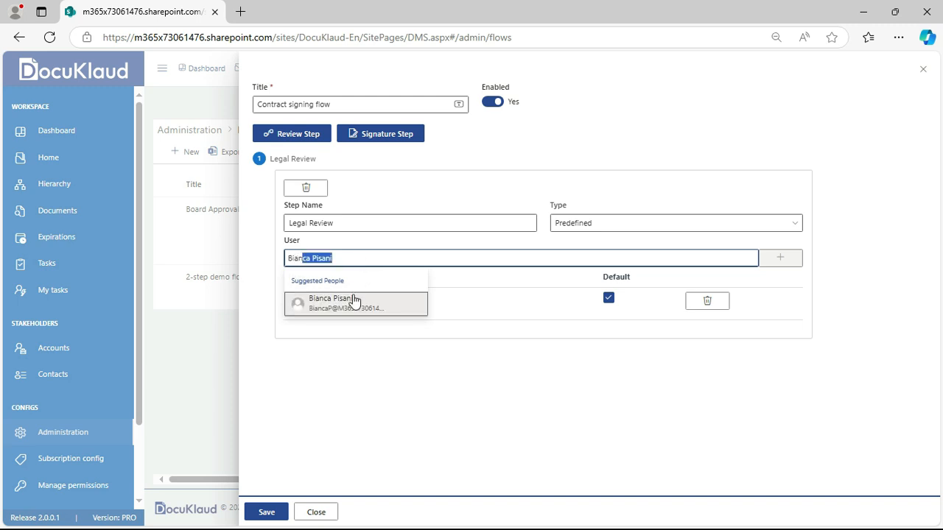
left_click(354, 305)
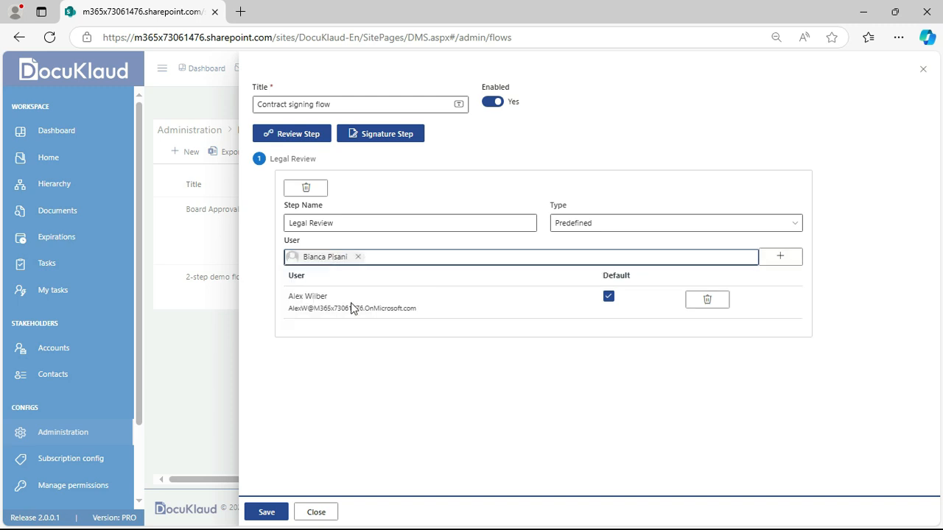
left_click(781, 259)
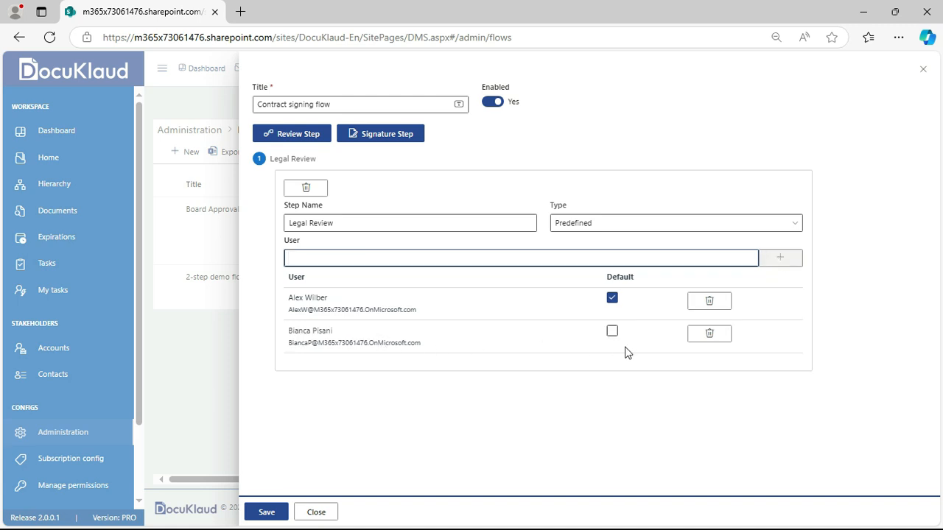
Keep the first user as default approver and remove the second user's row
left_click(612, 332)
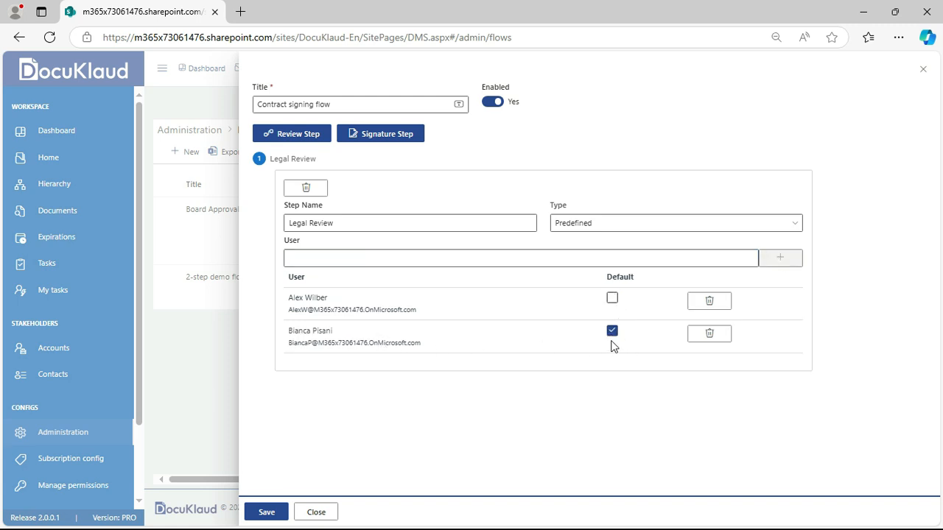
left_click(613, 300)
left_click(704, 333)
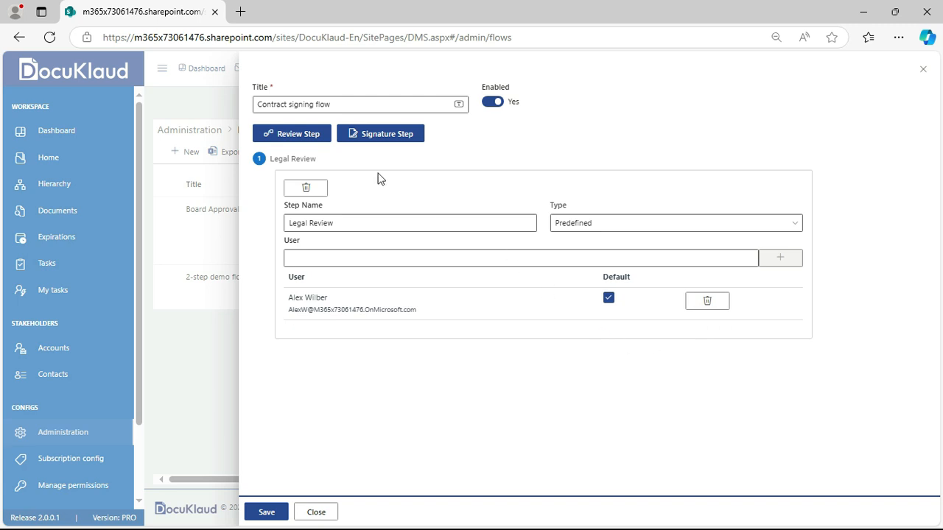
left_click(293, 140)
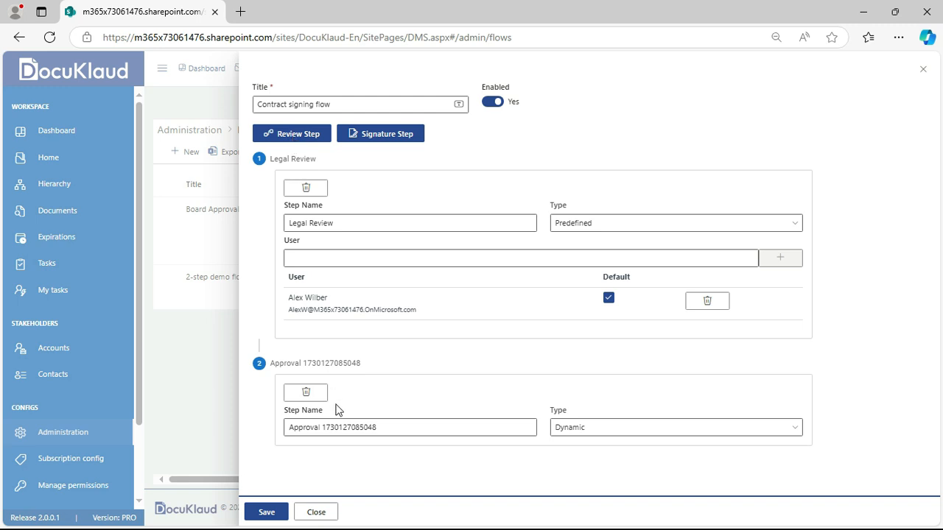
Replace the second step's generated name with 'Legal review'
left_click(354, 428)
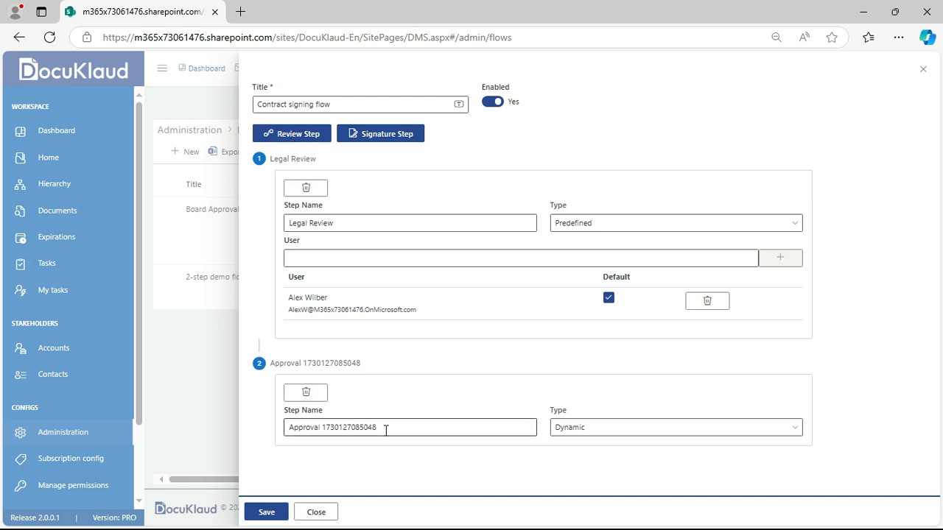
left_click(274, 106)
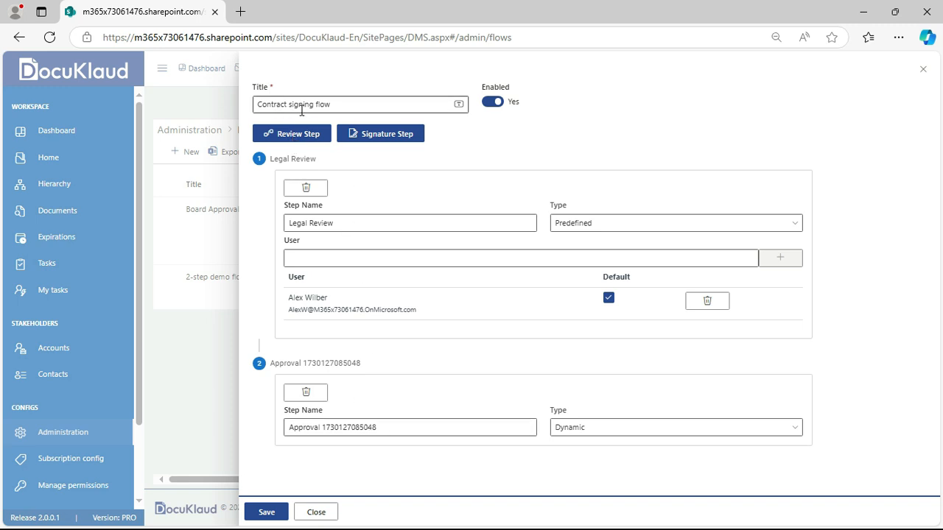
double_click(387, 427)
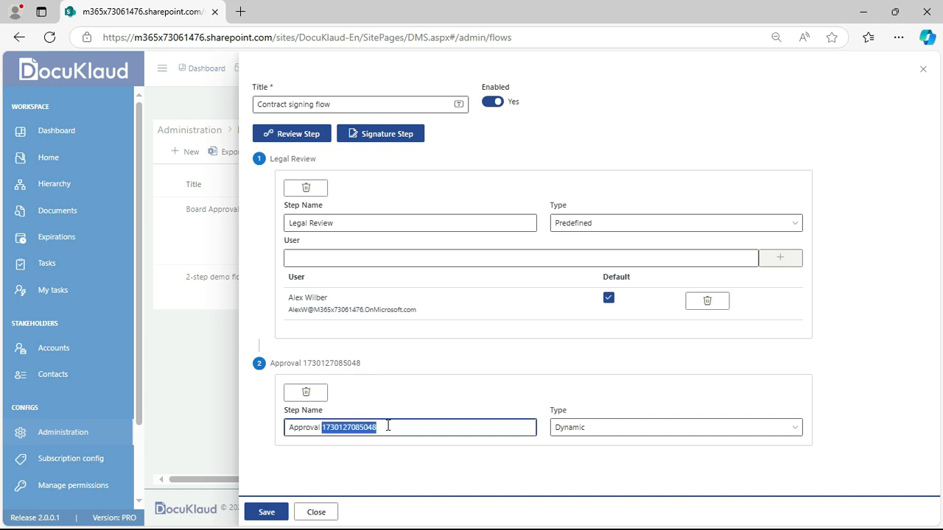
key("BackSpace")
key("BackSpace")
key("BackSpace")
key("BackSpace")
key("BackSpace")
key("BackSpace")
key("BackSpace")
key("BackSpace")
key("BackSpace")
key("BackSpace")
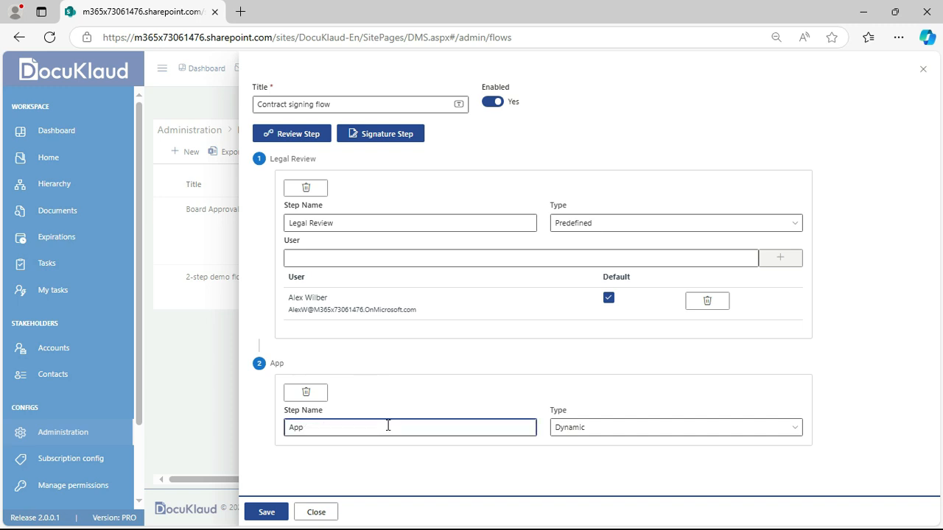
type("LÑ")
key("BackSpace")
type("ew")
key("BackSpace")
type("gal review")
left_click(413, 136)
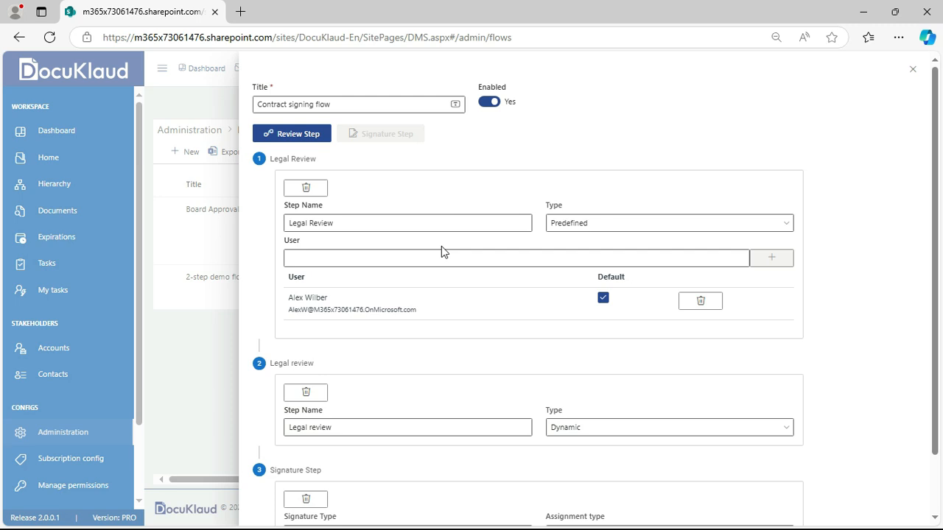
Insert another review step just before the Signature Step
left_click_drag(939, 309, 938, 383)
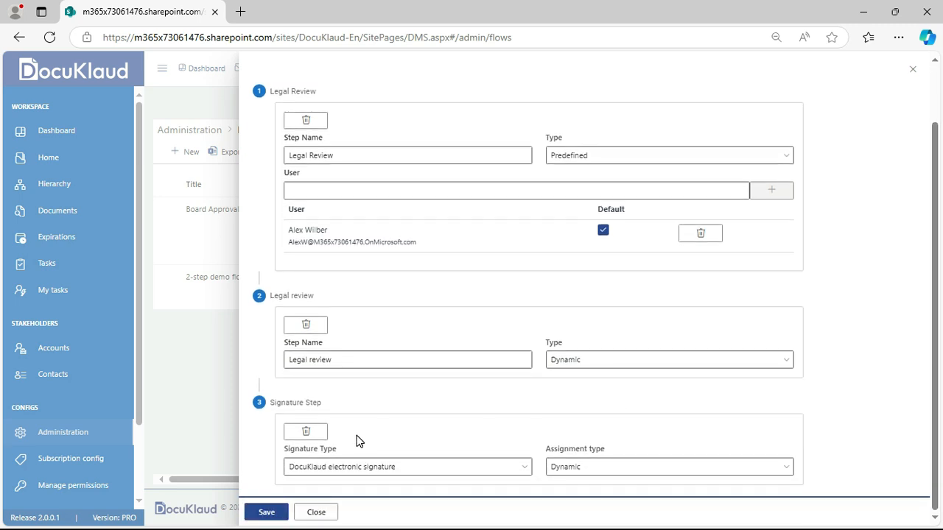
left_click_drag(932, 312, 934, 253)
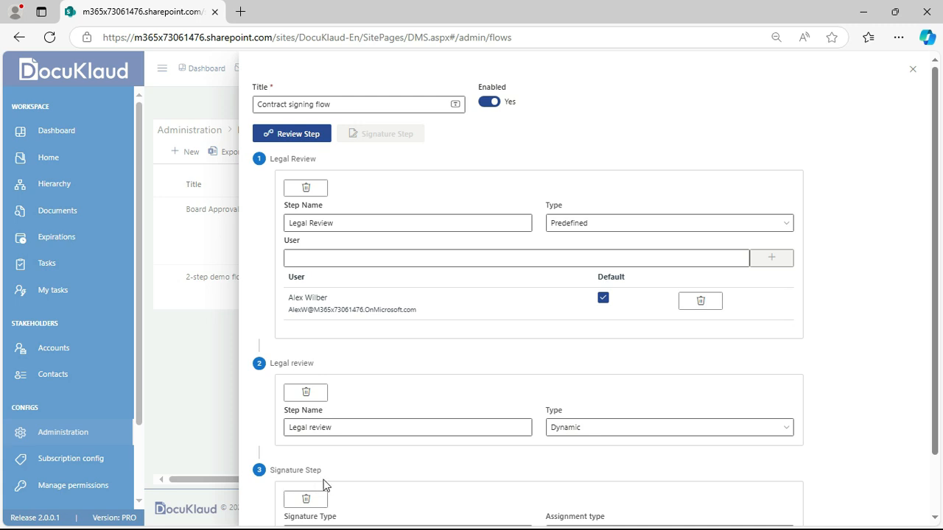
left_click(299, 134)
left_click_drag(937, 223, 937, 304)
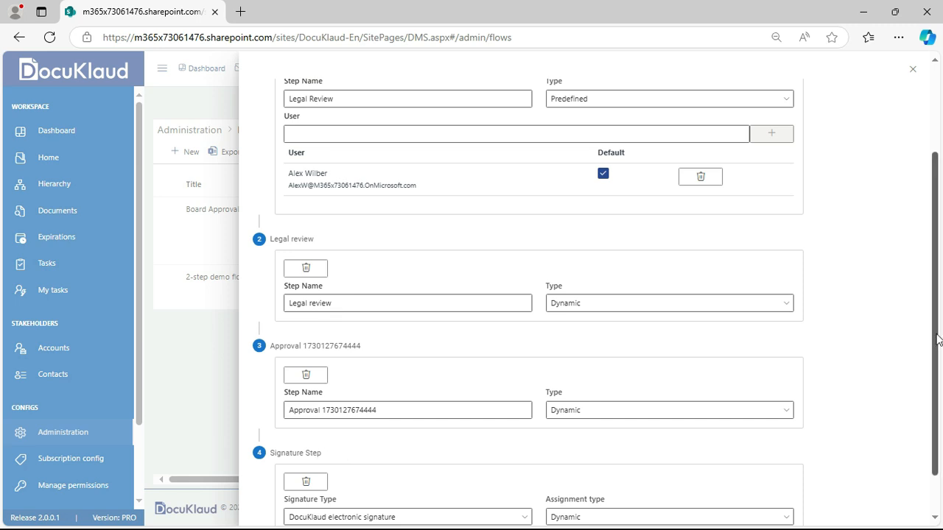
Delete the numbered Approval step and the duplicate 'Legal review' step from the flow
left_click_drag(937, 344, 941, 253)
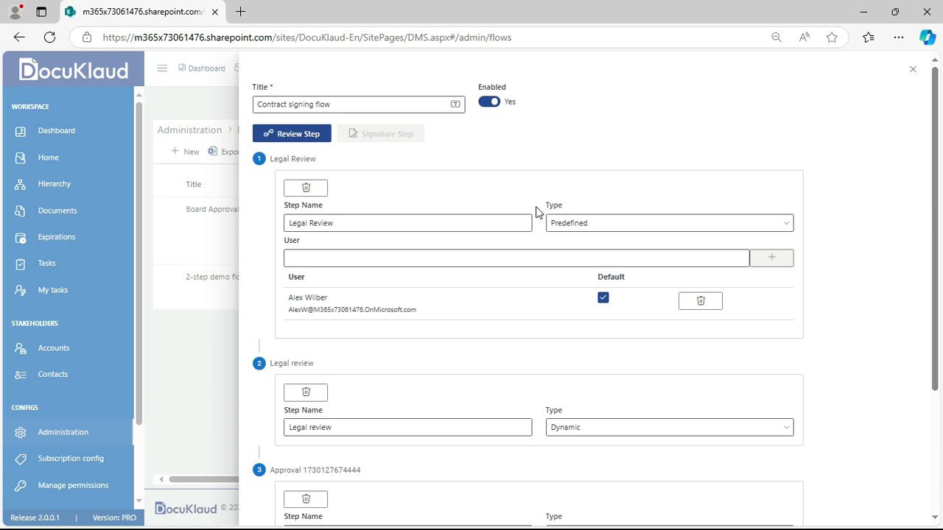
left_click_drag(939, 252, 937, 358)
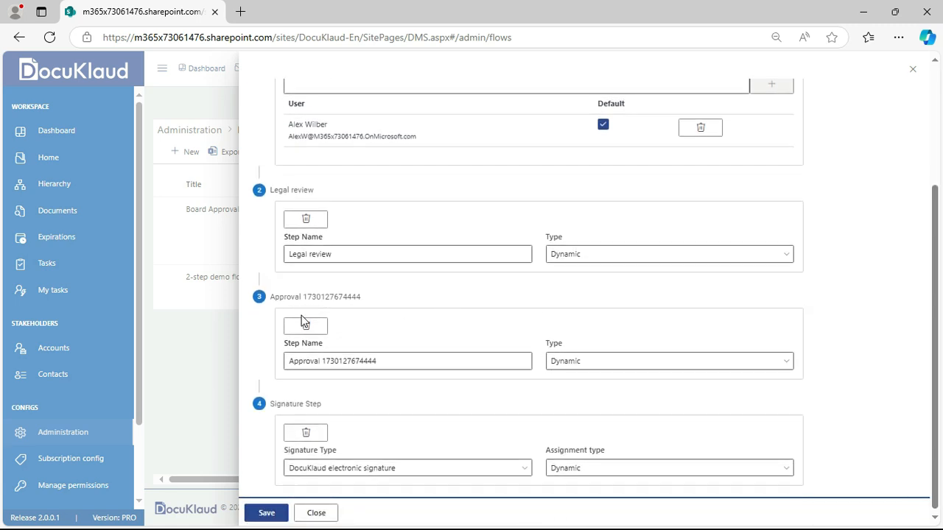
left_click(306, 328)
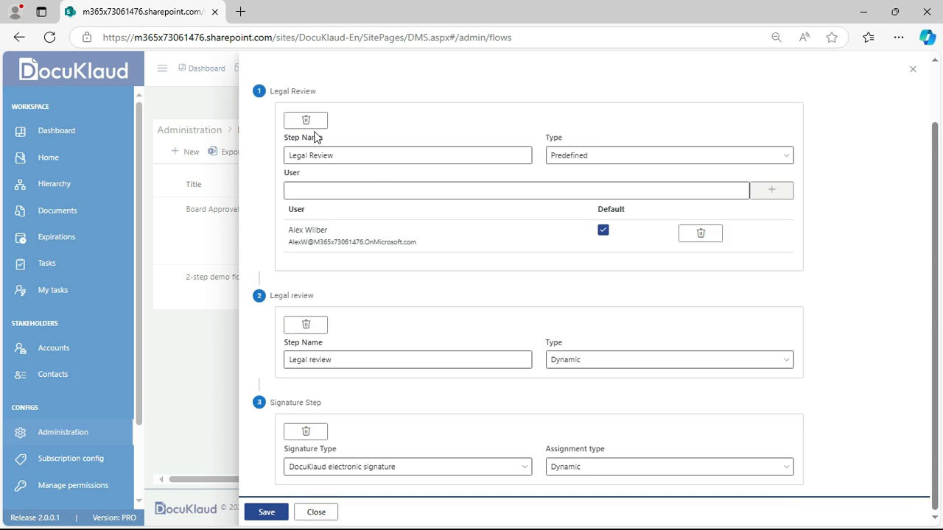
left_click(307, 326)
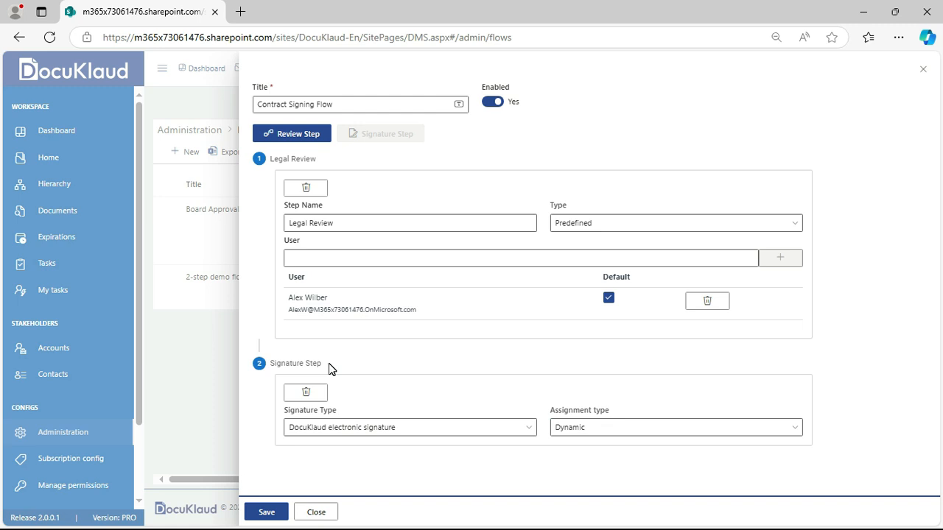
left_click(582, 432)
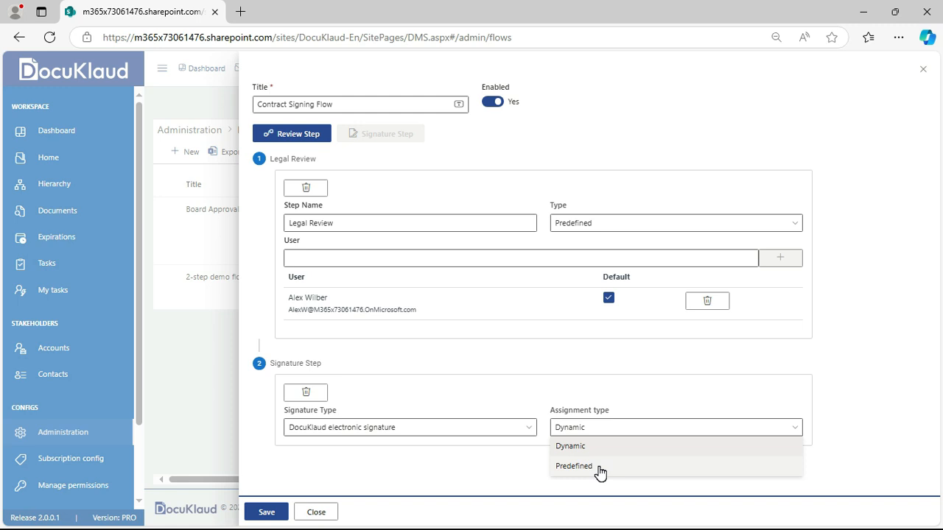
left_click(594, 445)
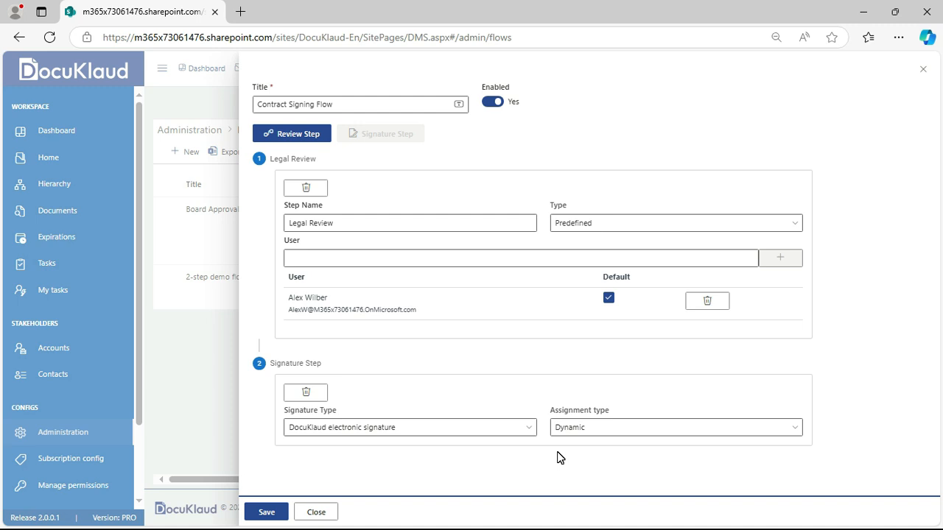
left_click(270, 512)
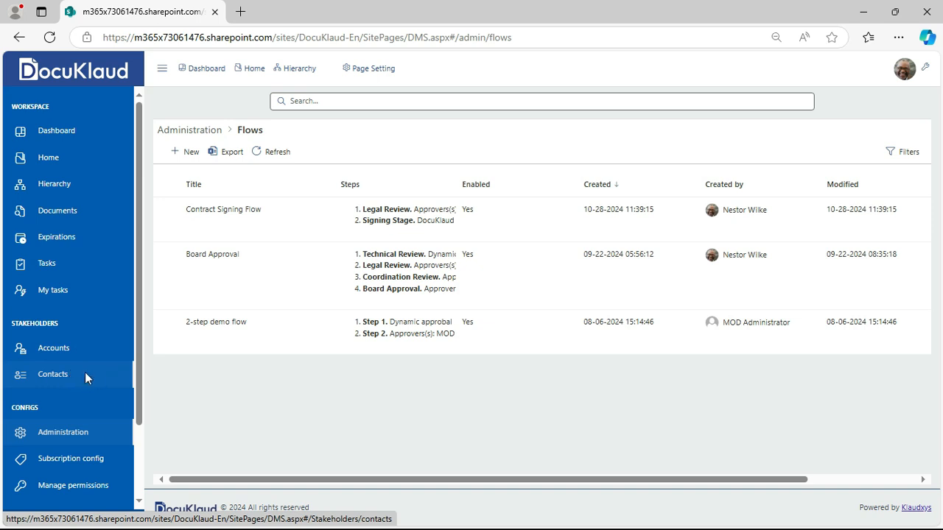
Open the Contacts list from the sidebar
left_click(87, 379)
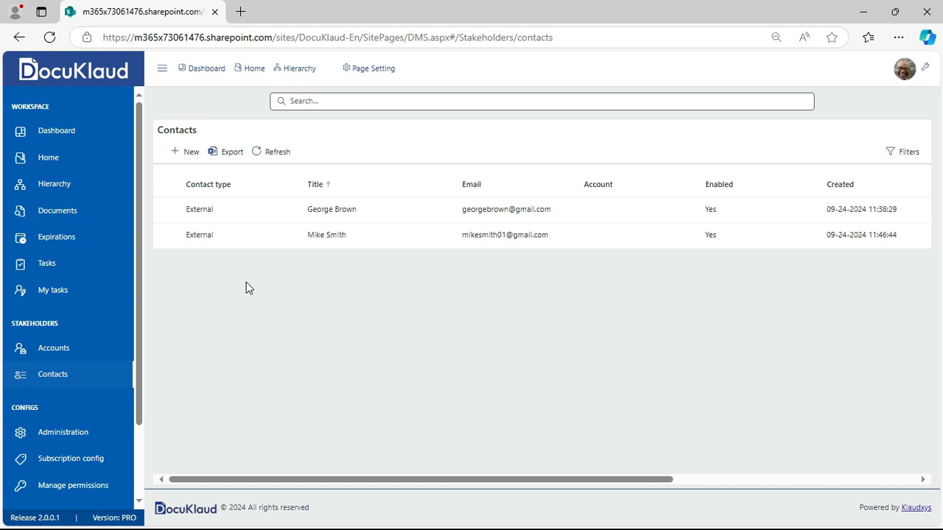
Create a new Internal contact and select the suggested colleague as its internal user
left_click(186, 161)
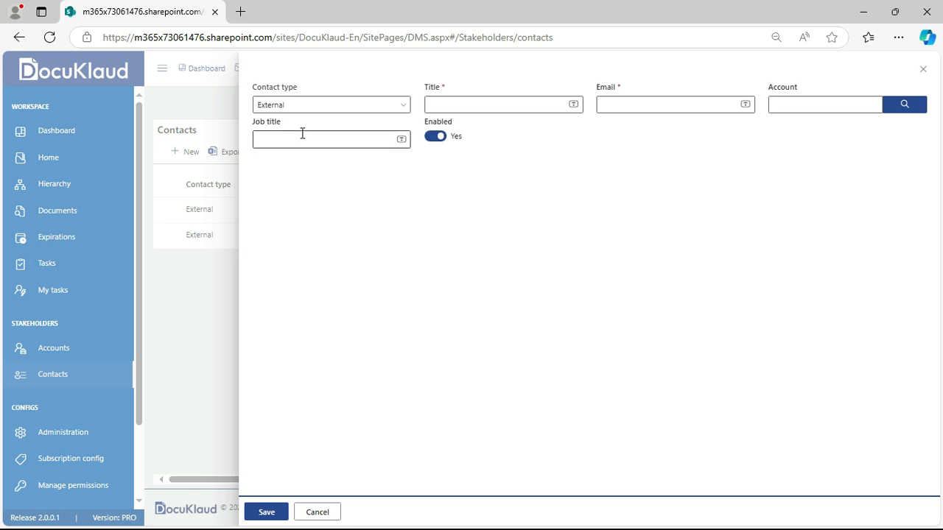
left_click(360, 109)
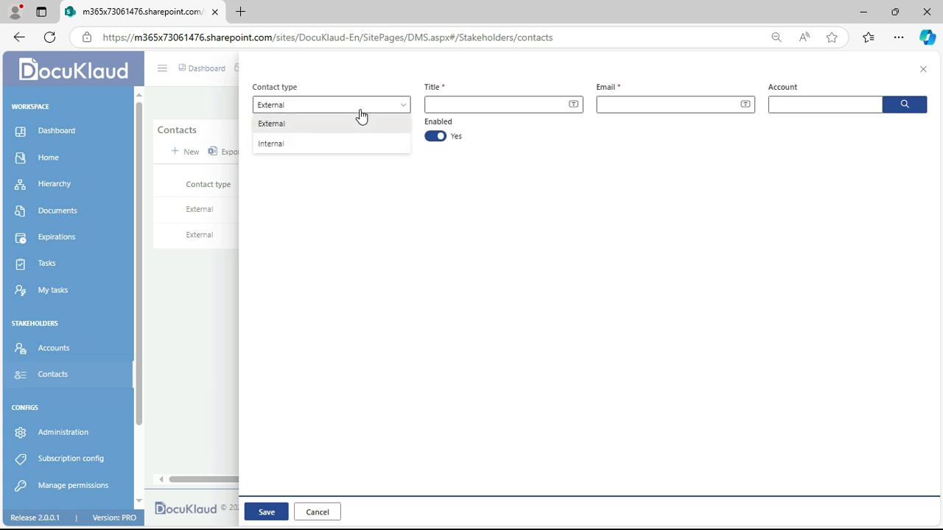
left_click(327, 146)
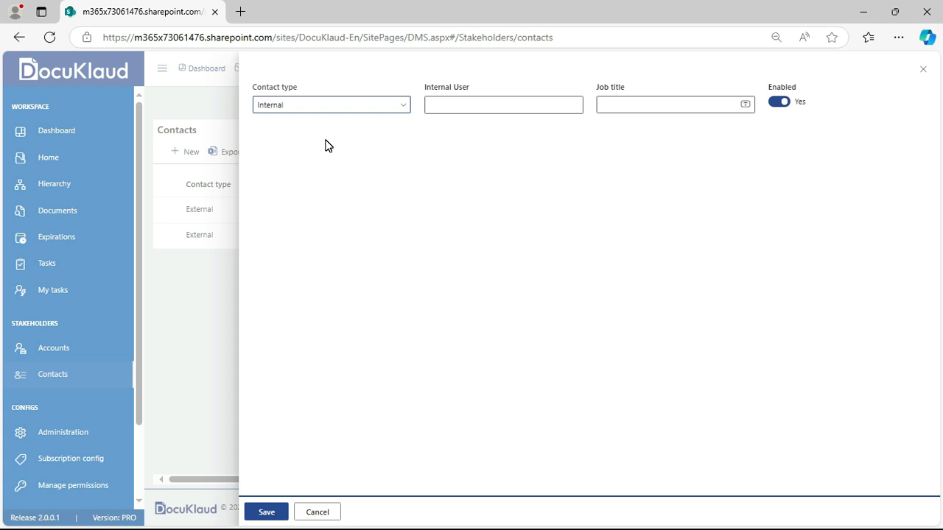
left_click(458, 103)
type("alex Wilber")
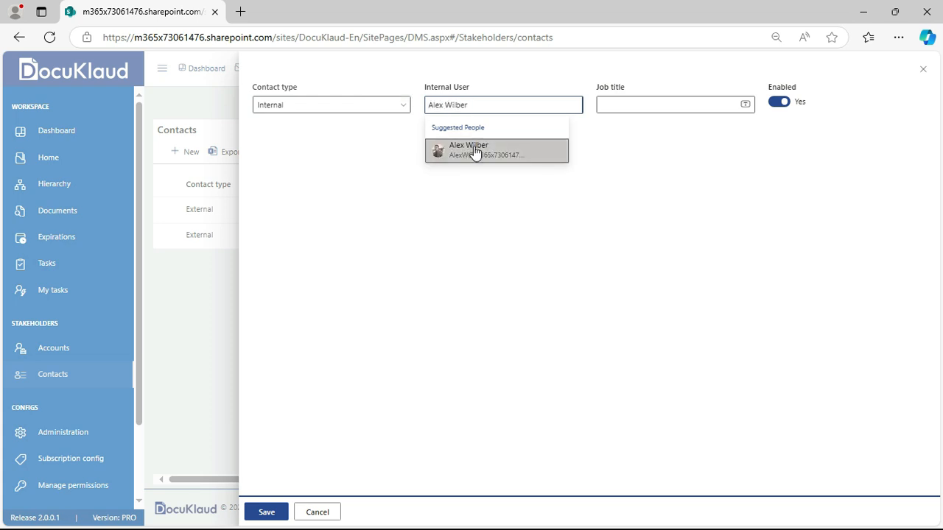
left_click(475, 149)
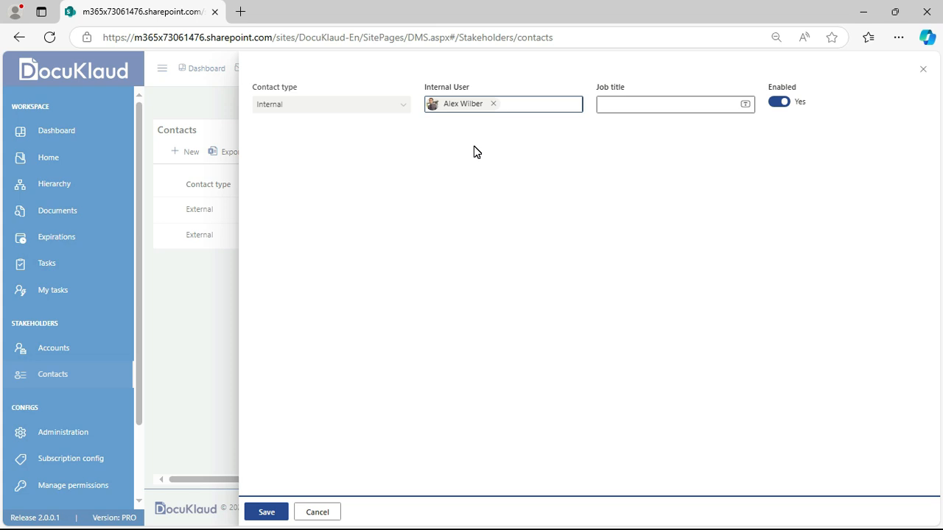
Clear the chosen internal user and switch the contact type to External
left_click(493, 104)
left_click(396, 108)
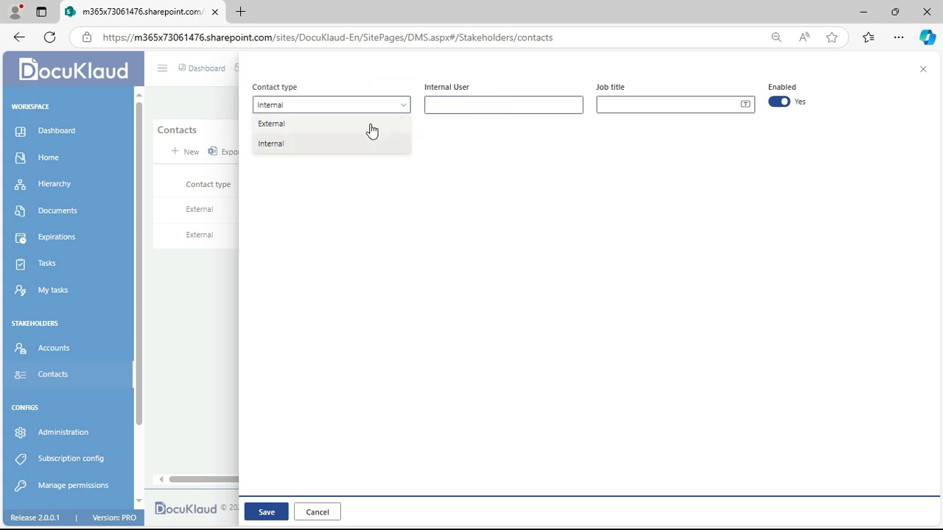
left_click(345, 126)
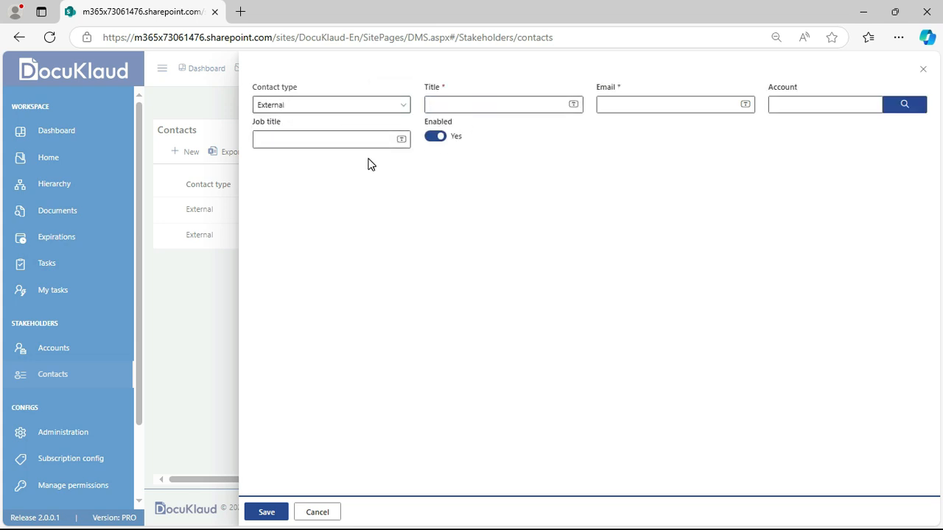
Enter the external contact's name and e-mail address, then save it
left_click(466, 105)
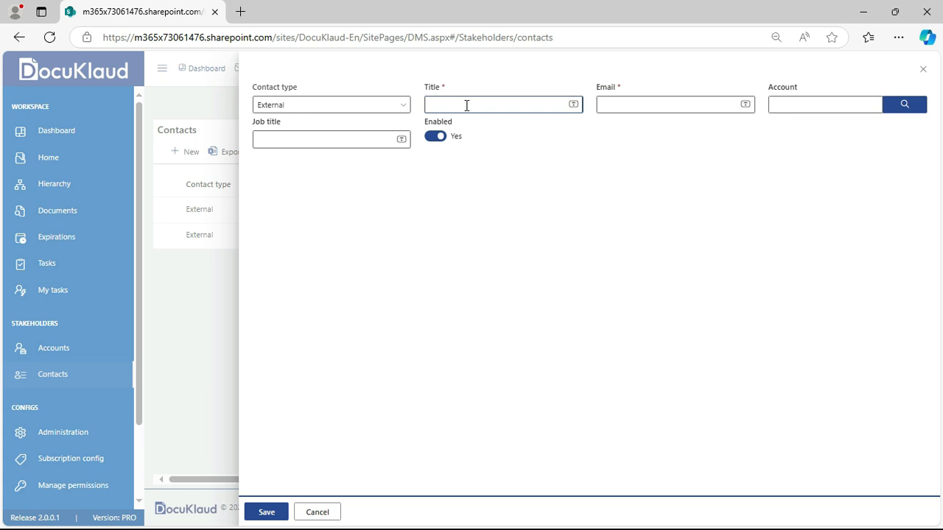
key("Tab")
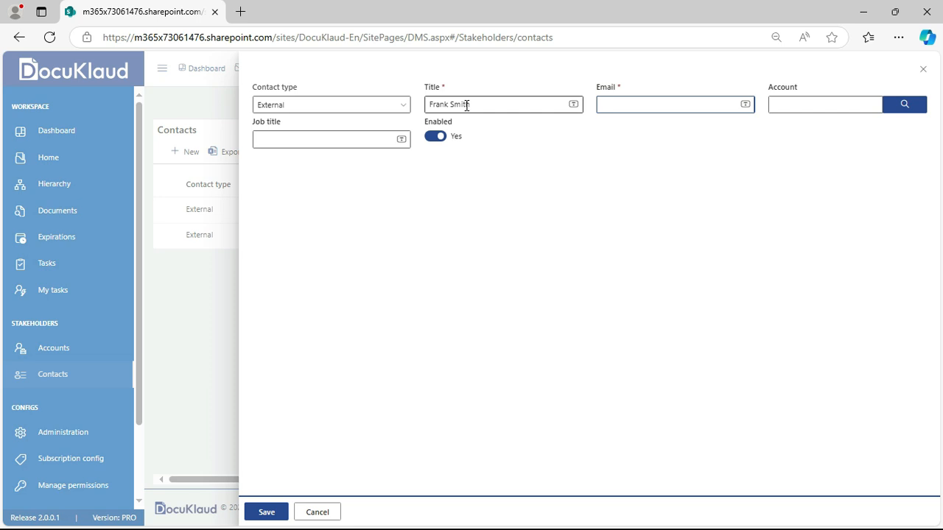
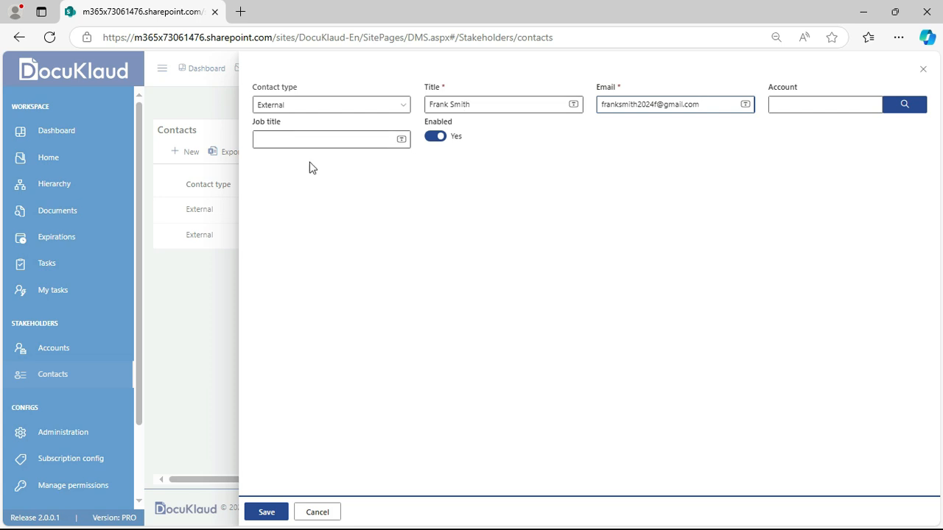
left_click(270, 513)
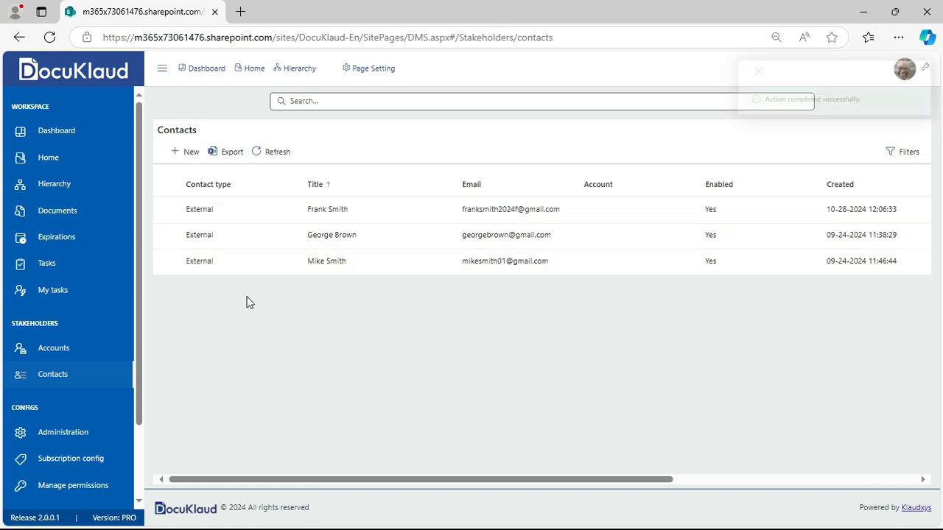
left_click(192, 153)
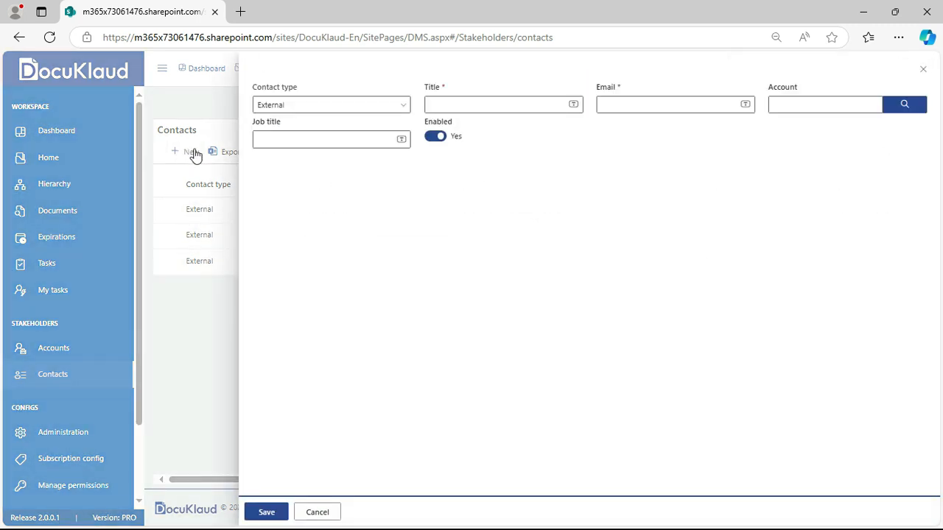
Save a new Internal contact for the suggested colleague, then return to Home
left_click(338, 109)
left_click(313, 143)
left_click(449, 103)
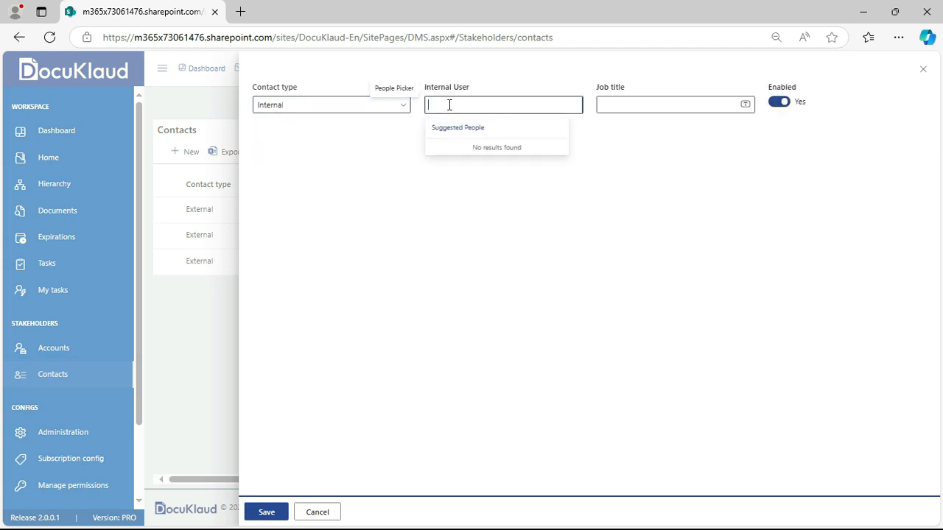
type("alex Wilber")
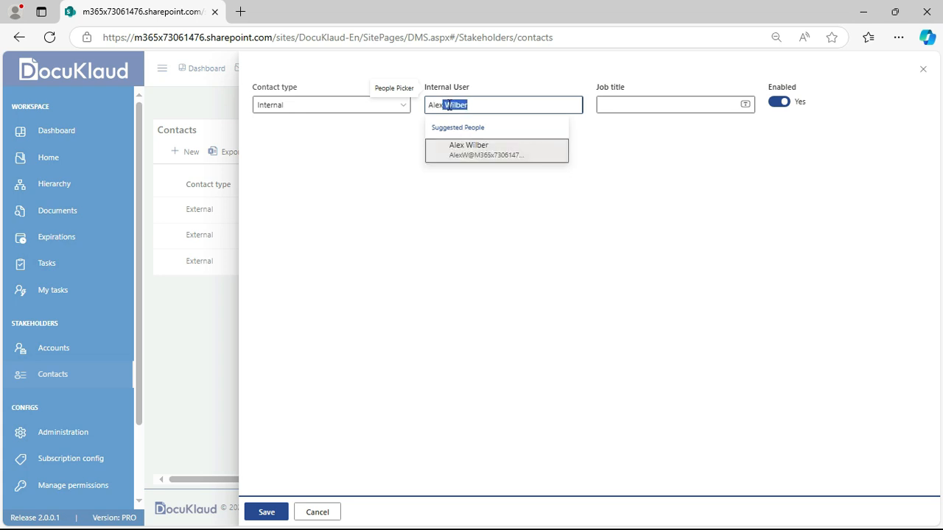
left_click(473, 151)
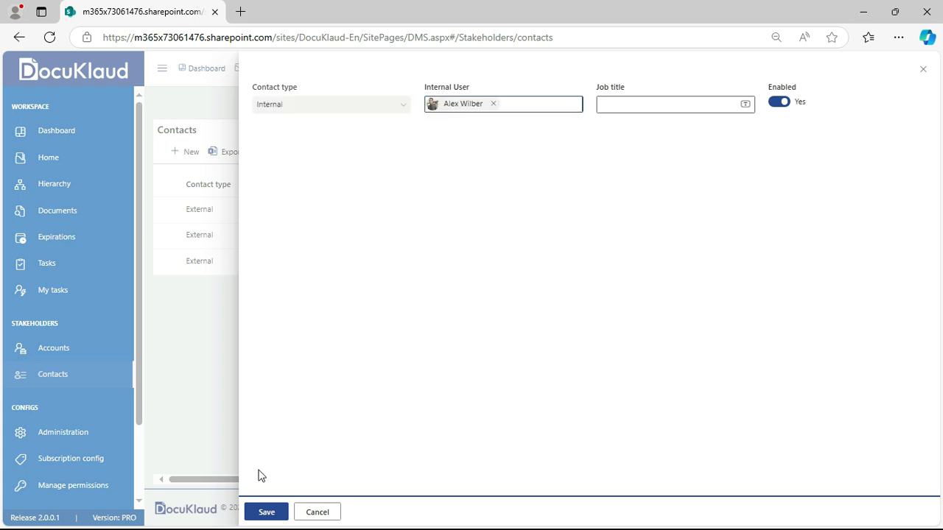
left_click(262, 518)
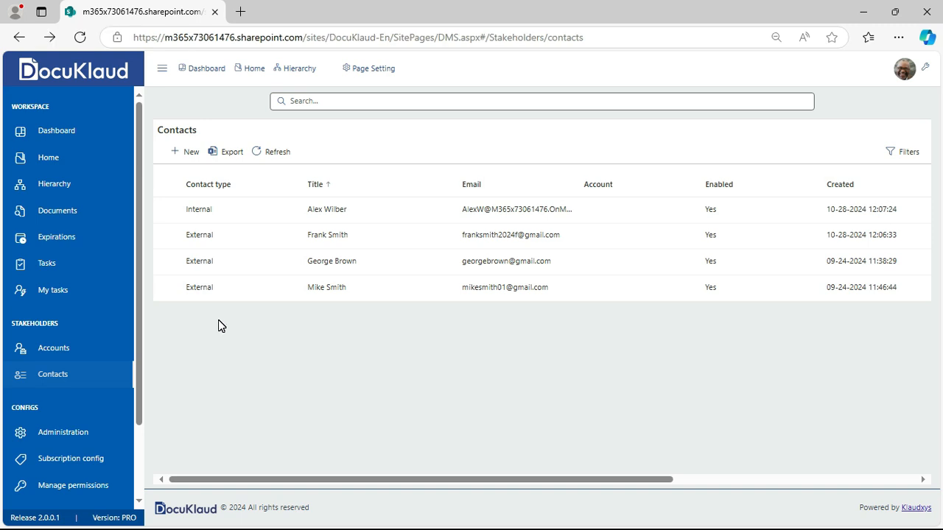
left_click(75, 160)
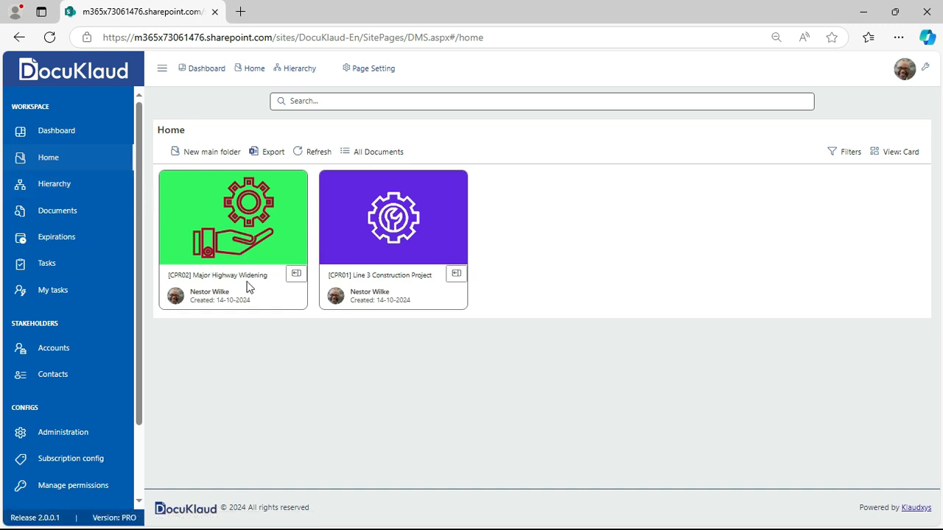